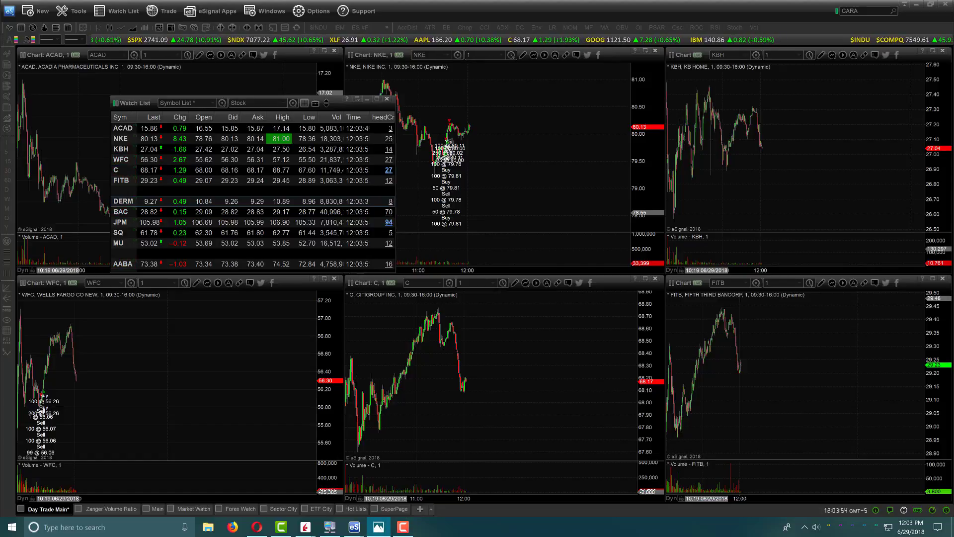
Reposition the trade summary picture over the charts to review the day's trades, and minimize it.
drag(660, 51, 593, 27)
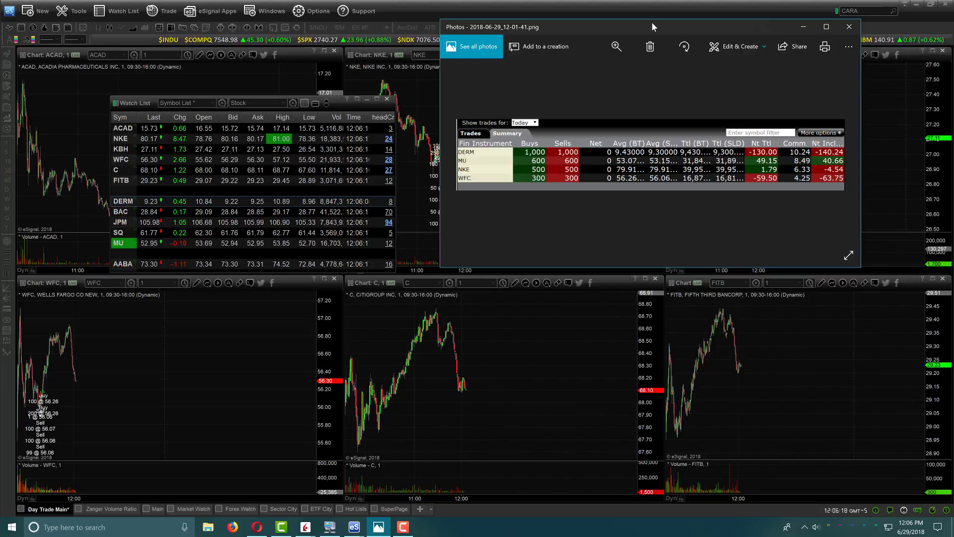
click(801, 29)
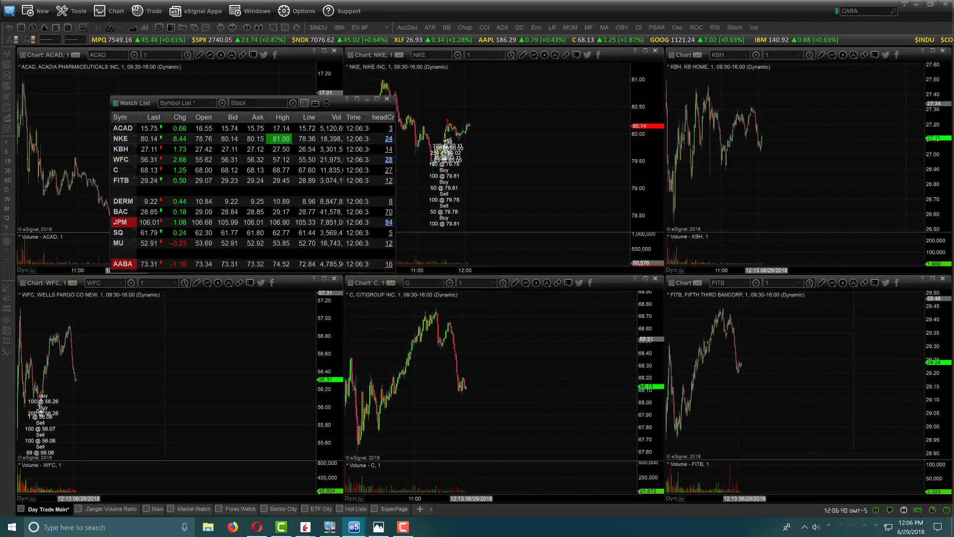
Enlarge the NKE chart and fit it as a large window beside the watch list.
click(645, 50)
drag(821, 81, 850, 25)
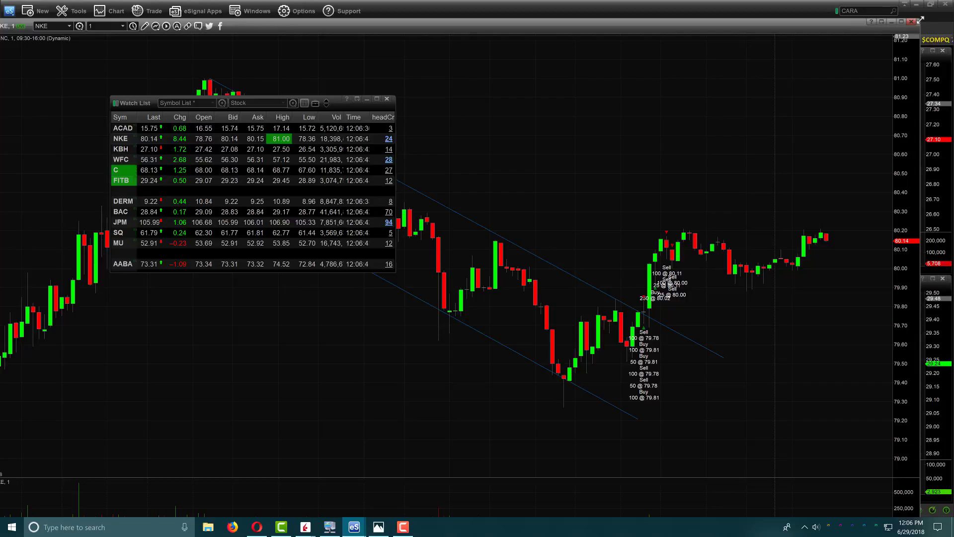
drag(919, 17, 560, 100)
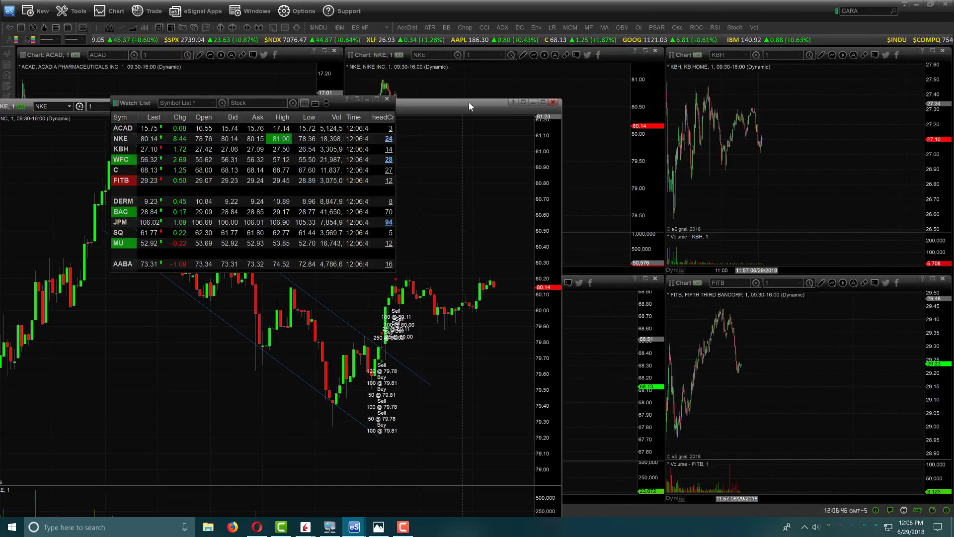
drag(469, 103, 798, 64)
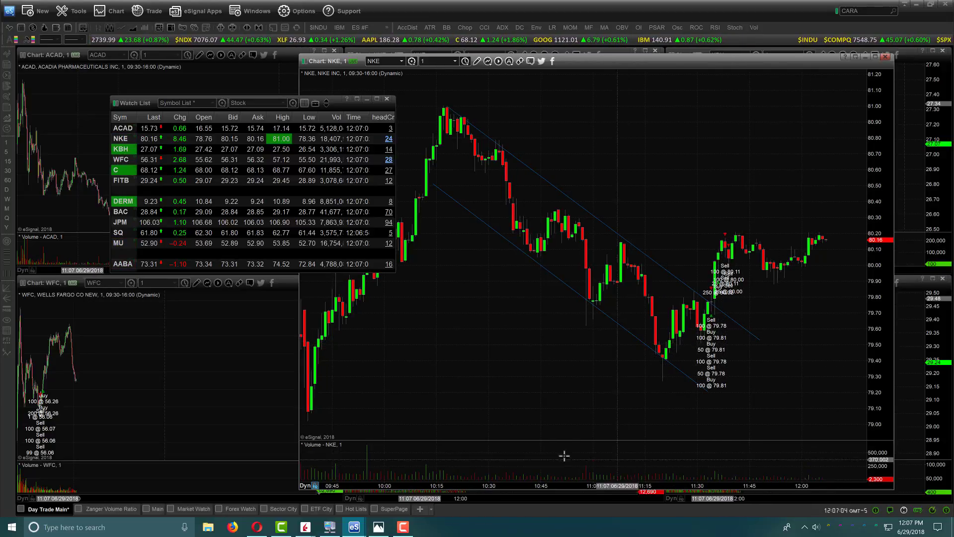
Examine the NKE one-minute candles and trade markers from about 11:15 to 12:05 at a wider candle spacing.
drag(595, 483, 224, 475)
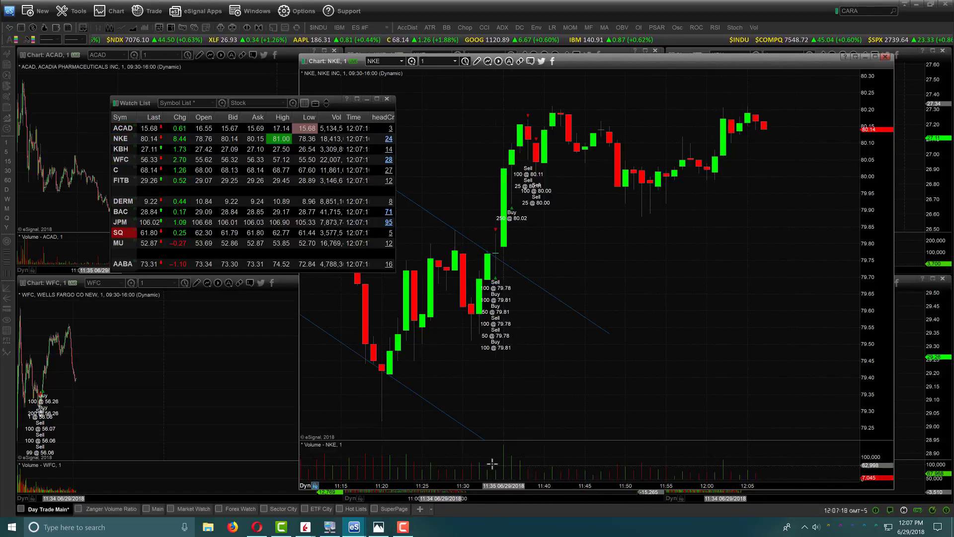
scroll(495, 465, down, 5)
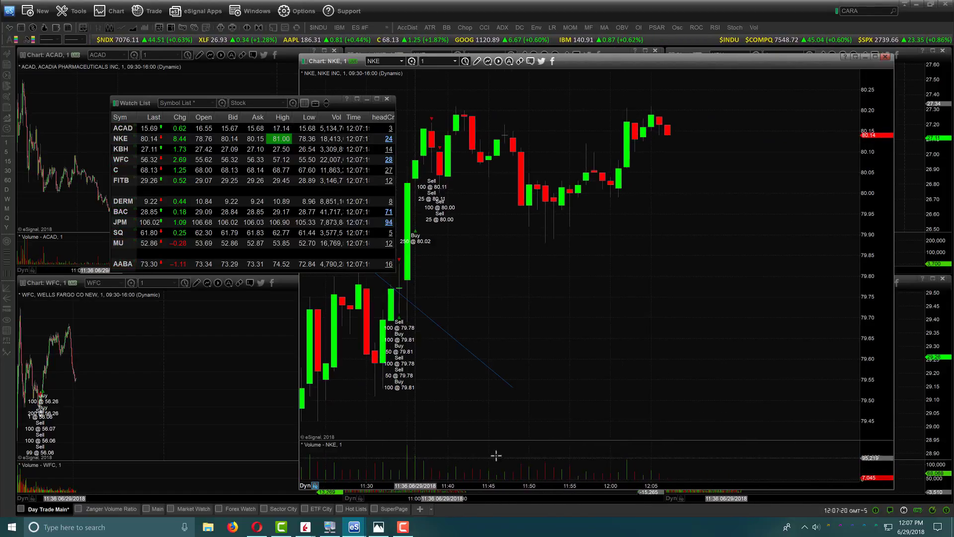
scroll(605, 464, down, 4)
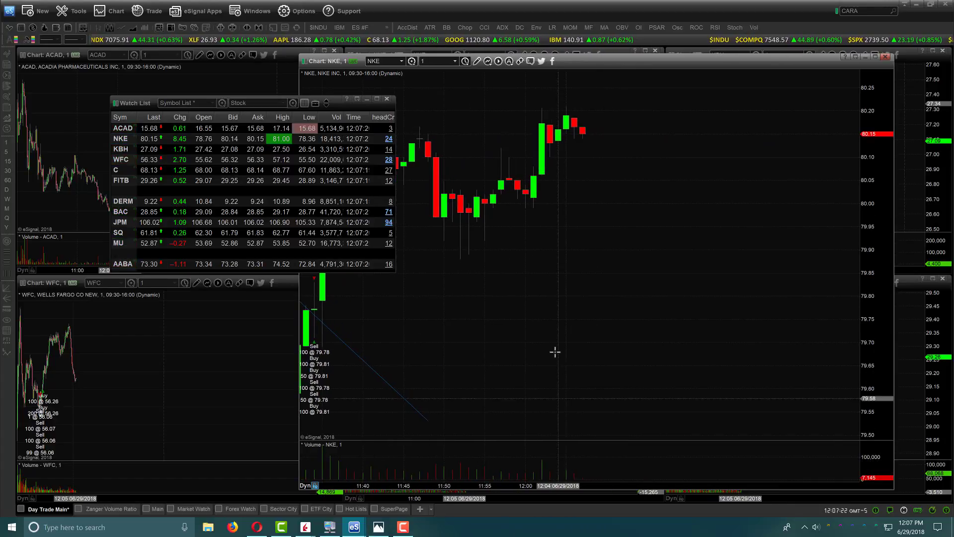
drag(463, 319, 703, 351)
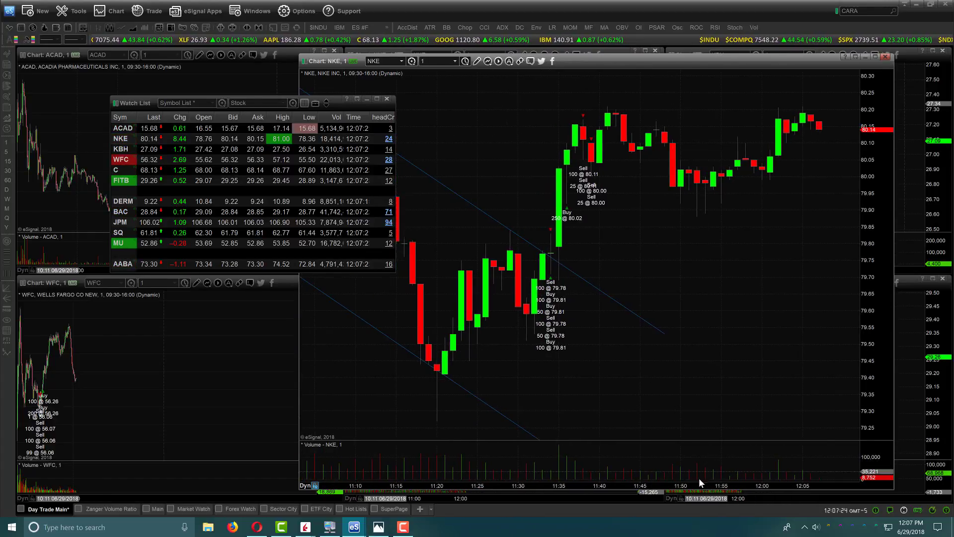
drag(699, 468, 771, 358)
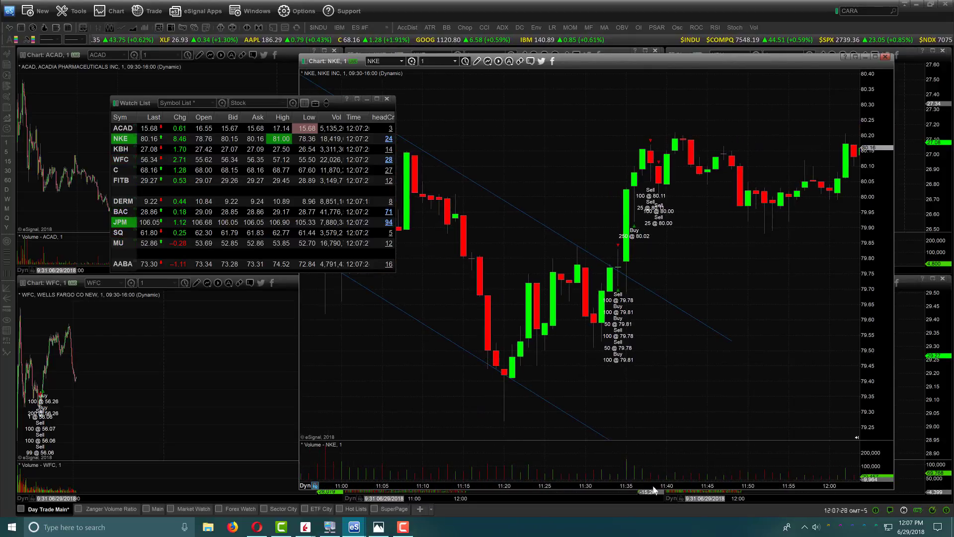
drag(654, 490, 519, 497)
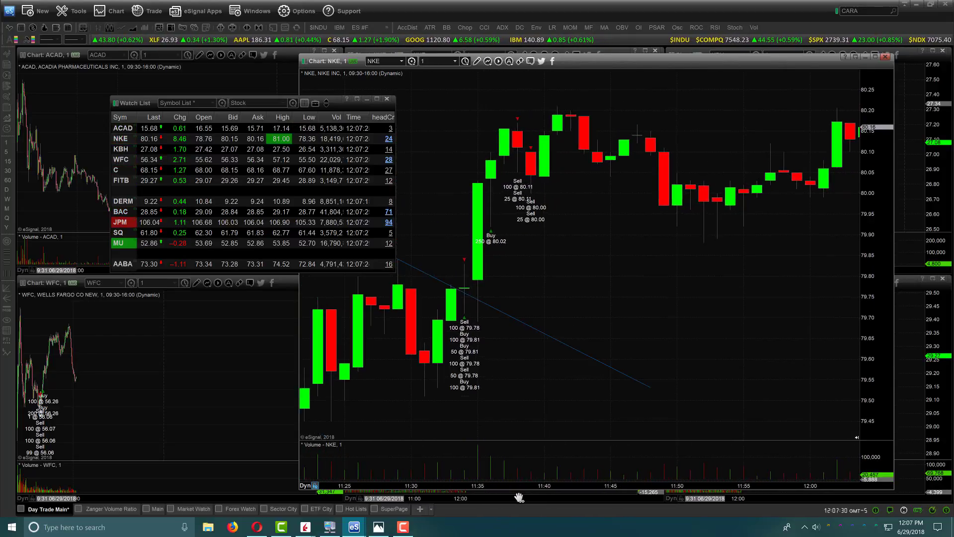
drag(597, 311, 717, 349)
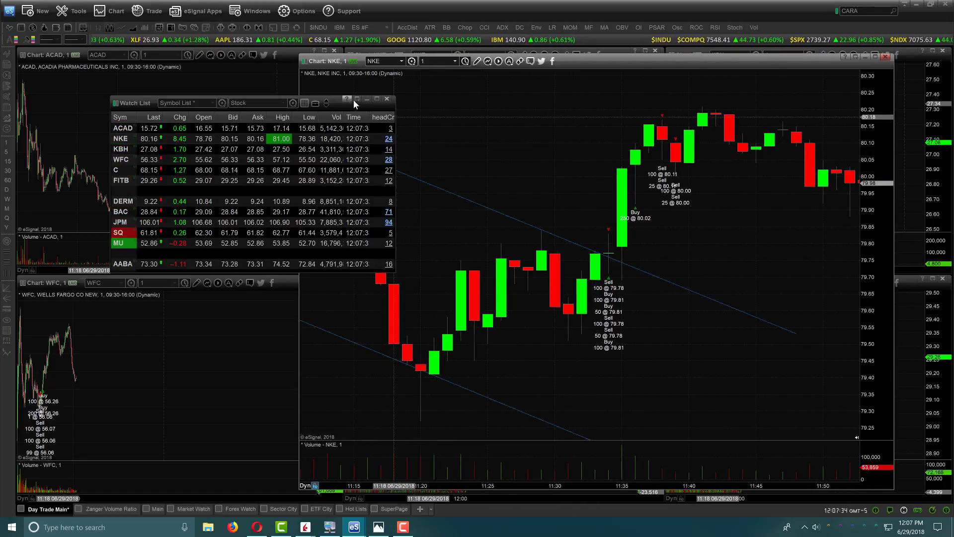
Move the watch list clear of the NKE candles and examine the descending channel leading up to the 11:35 breakout.
drag(335, 99, 259, 70)
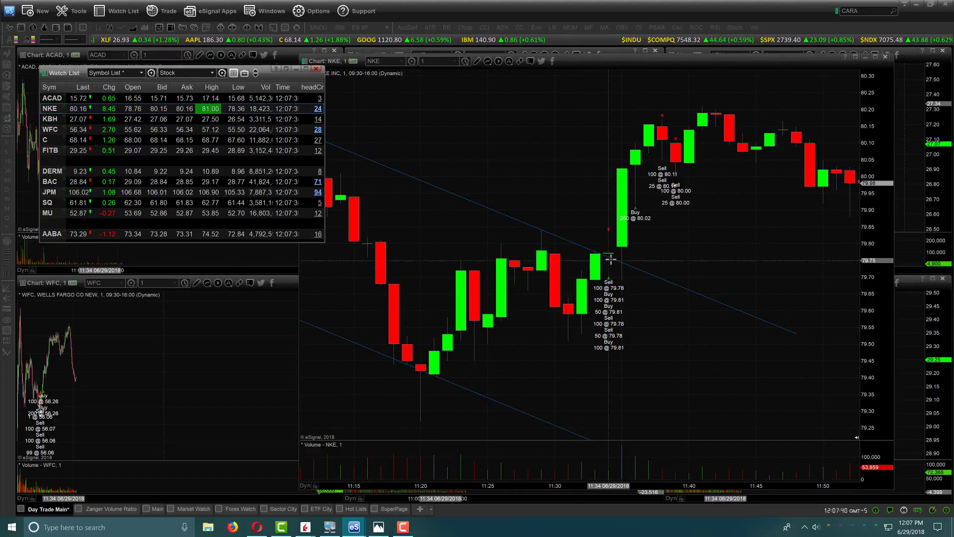
drag(515, 362, 632, 382)
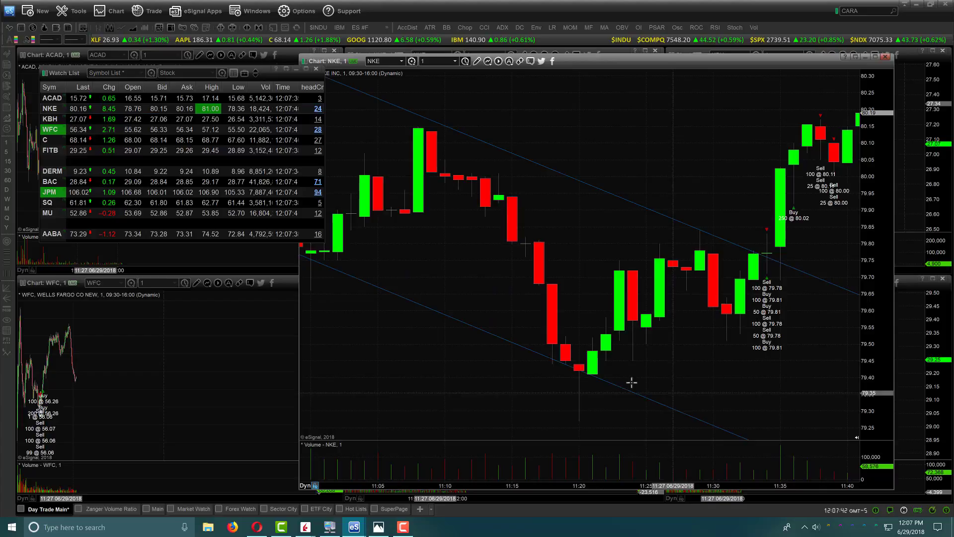
drag(462, 304, 363, 196)
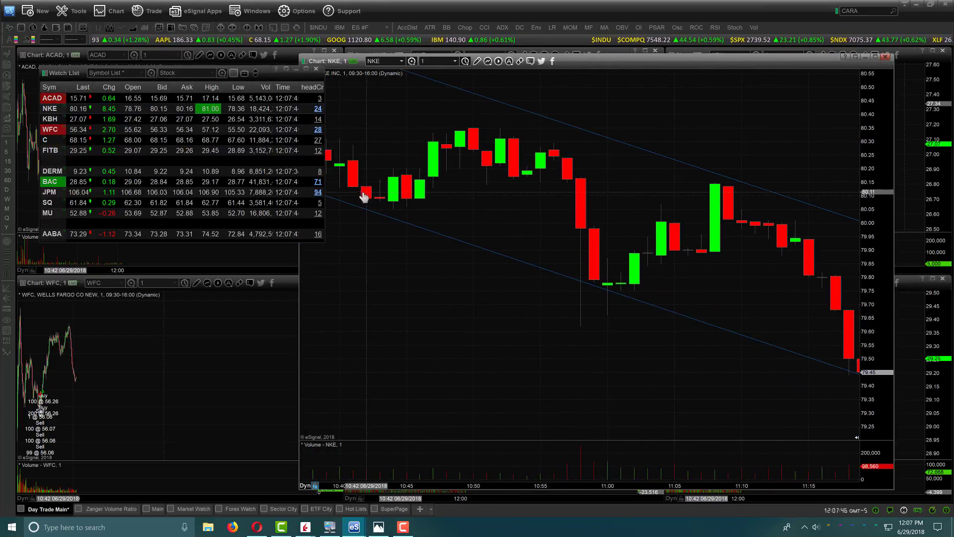
drag(701, 345, 424, 315)
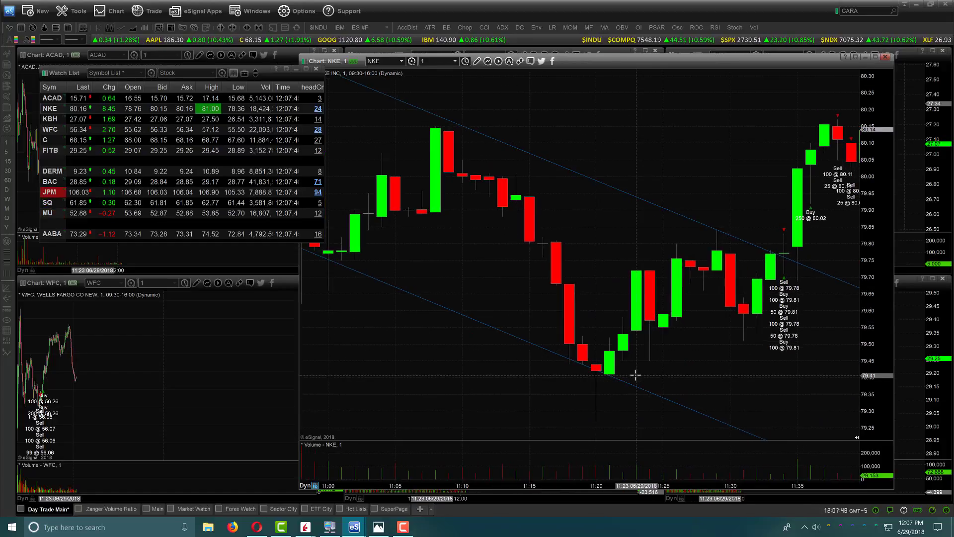
drag(635, 376, 548, 372)
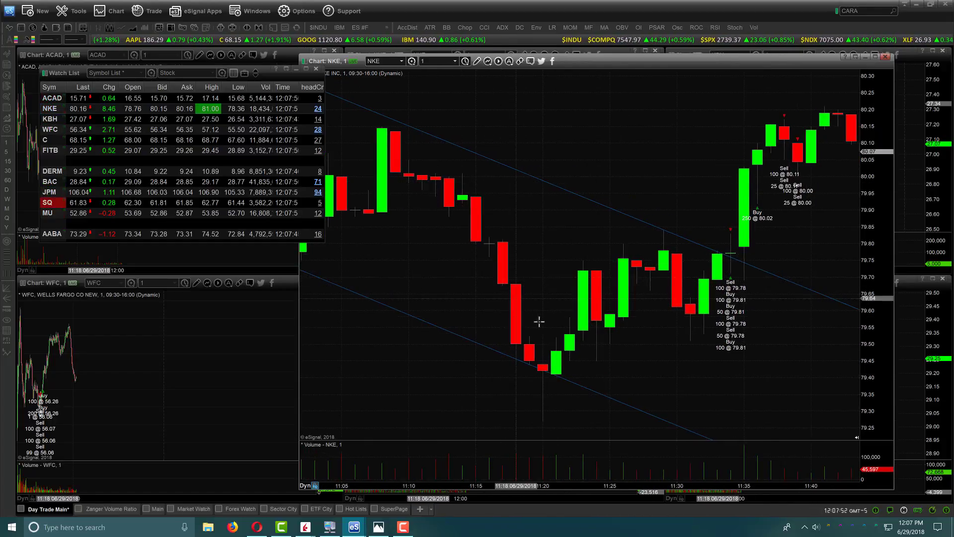
drag(558, 372, 496, 367)
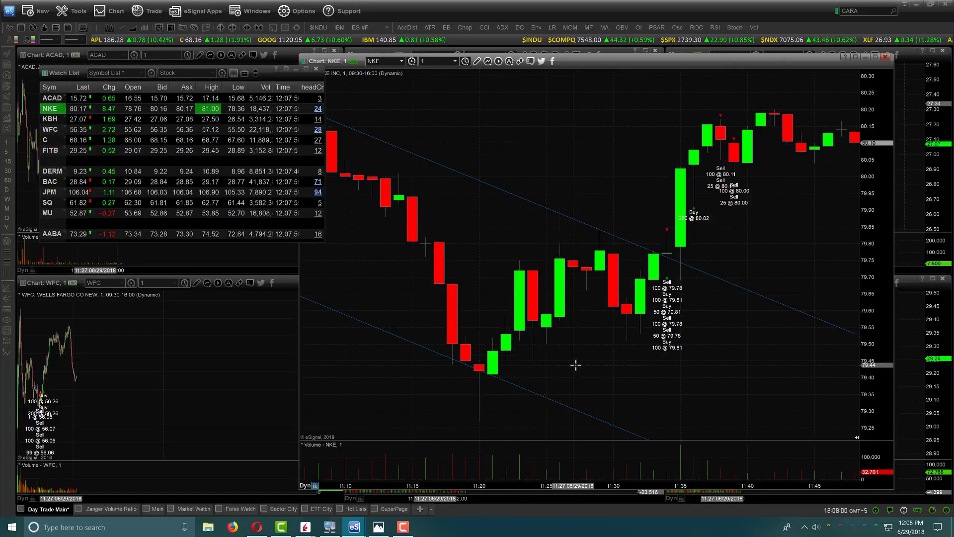
drag(575, 365, 432, 362)
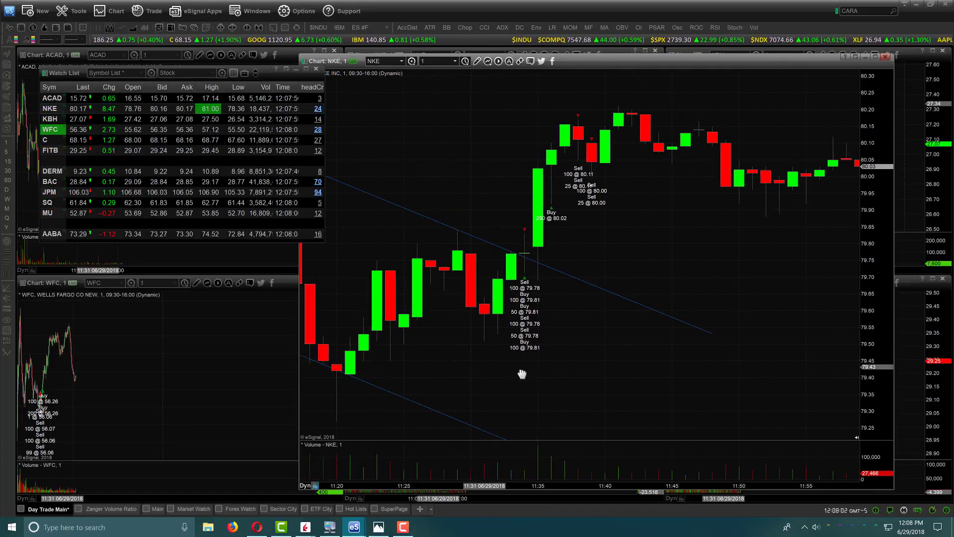
Examine the NKE buy and sell markers around the 11:35 channel breakout and the price action that follows.
scroll(522, 373, up, 3)
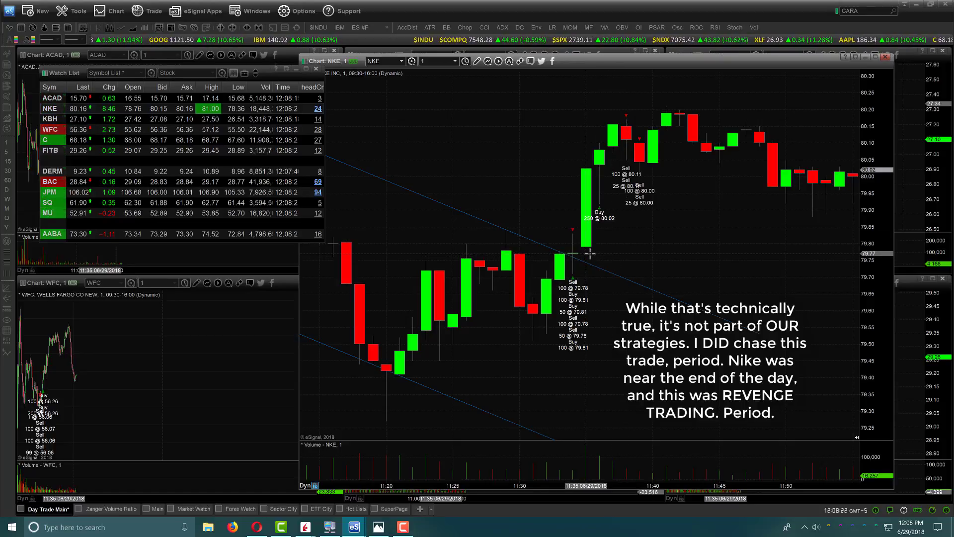
drag(635, 272, 543, 260)
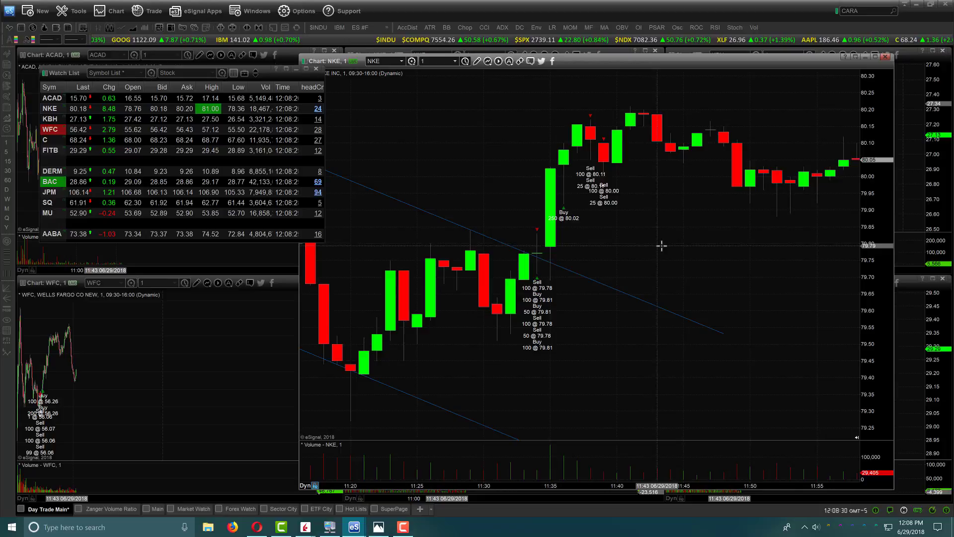
scroll(662, 245, down, 3)
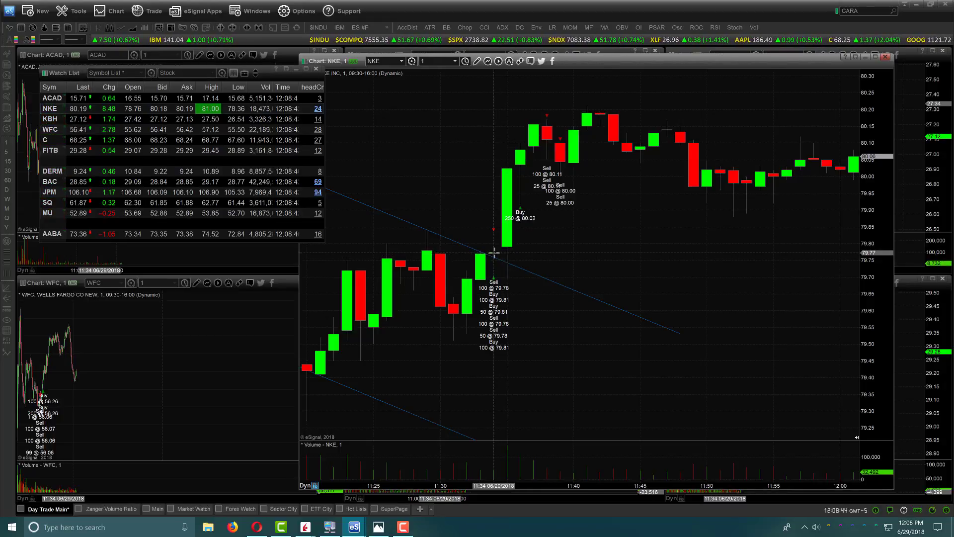
scroll(550, 262, down, 5)
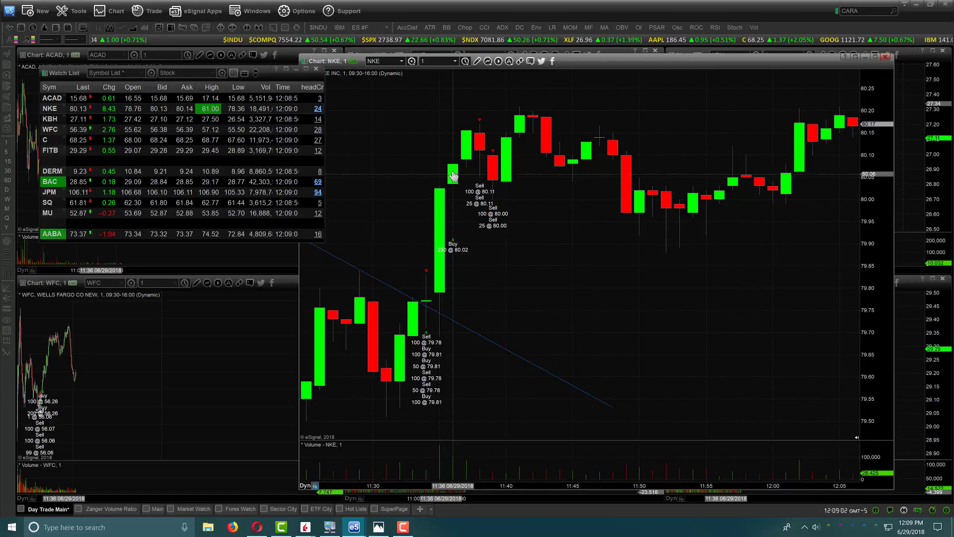
drag(450, 240, 410, 236)
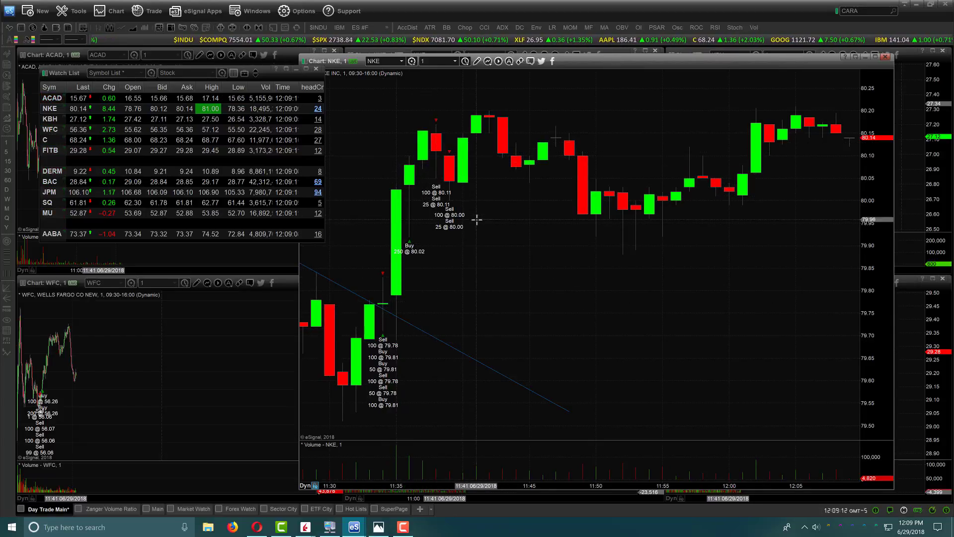
scroll(477, 219, up, 3)
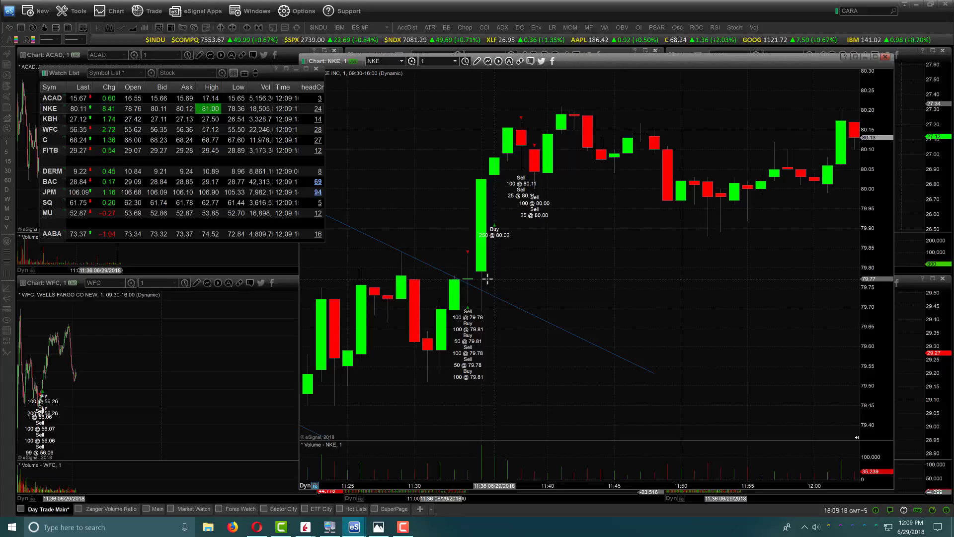
drag(494, 250, 476, 312)
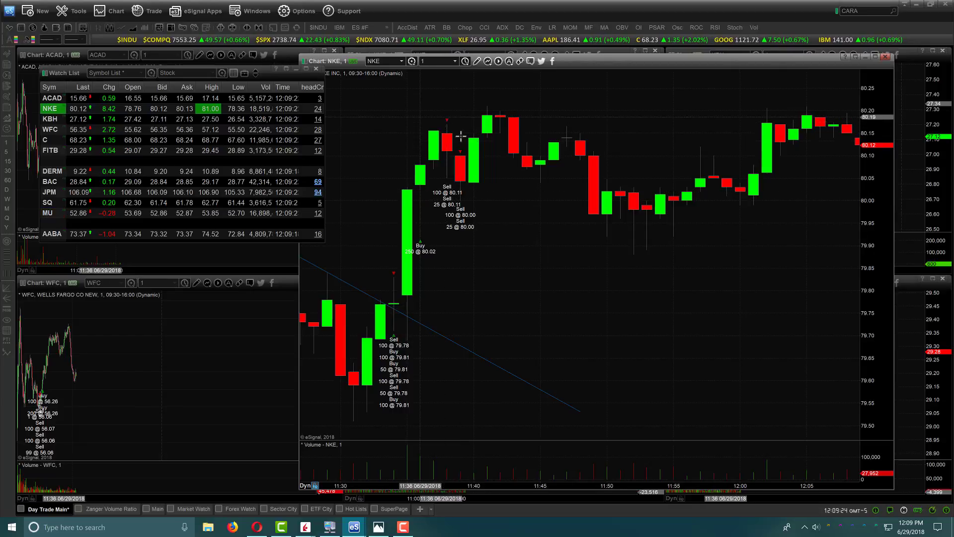
drag(537, 215, 490, 228)
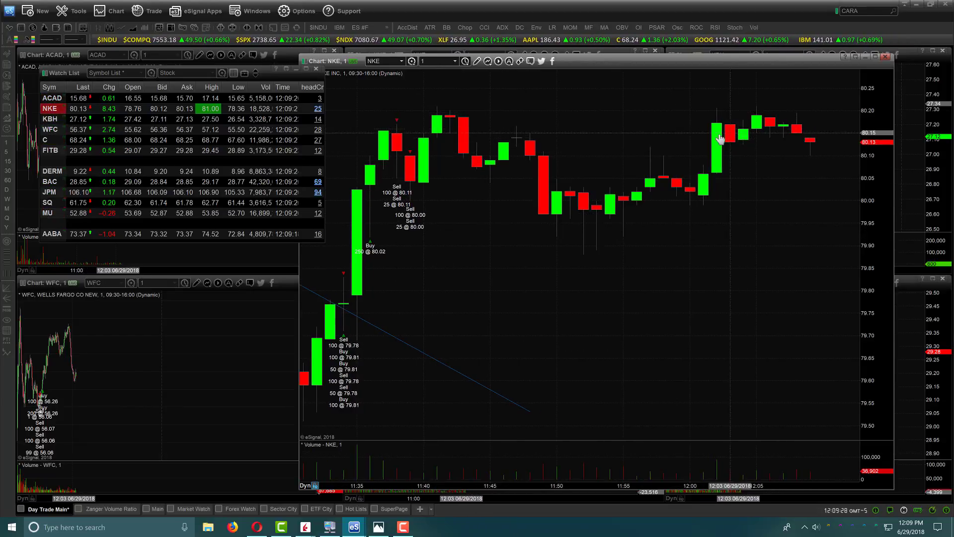
drag(424, 248, 511, 260)
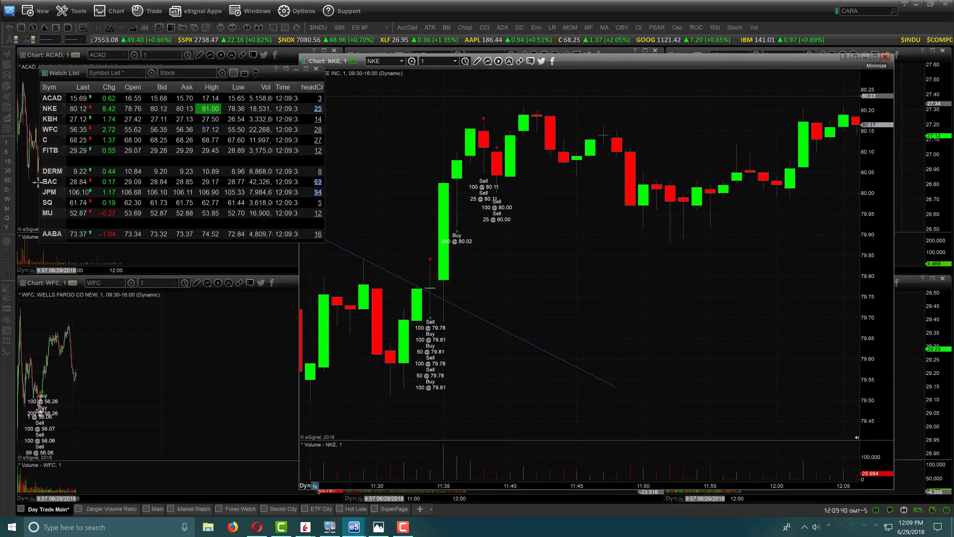
Load WFC into the large chart and bring its morning candles from about 9:50 to 10:40 into view.
click(52, 133)
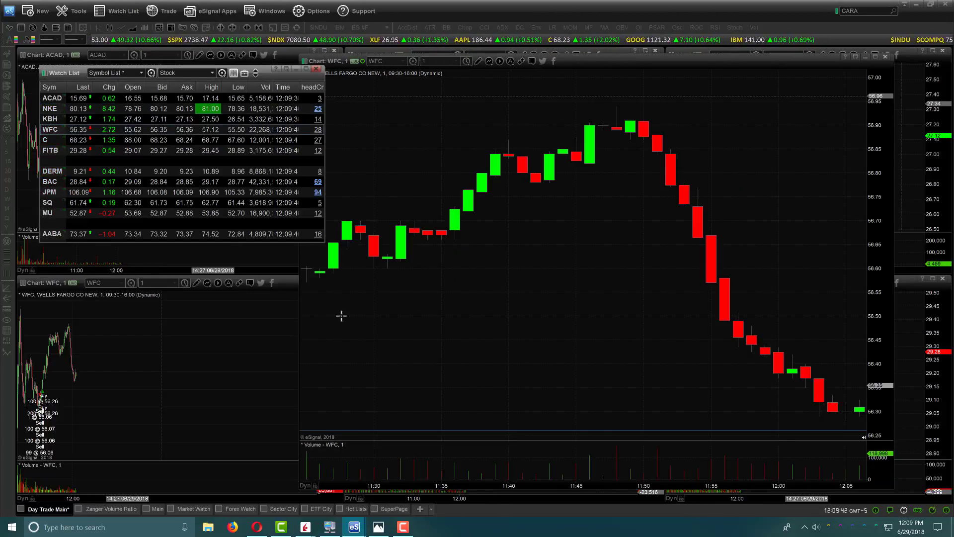
scroll(620, 322, up, 10)
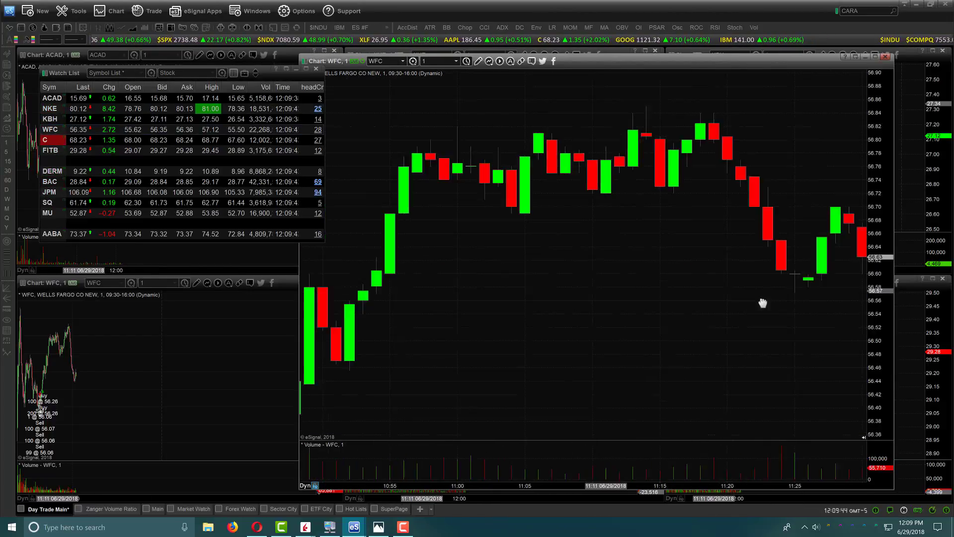
scroll(747, 320, up, 4)
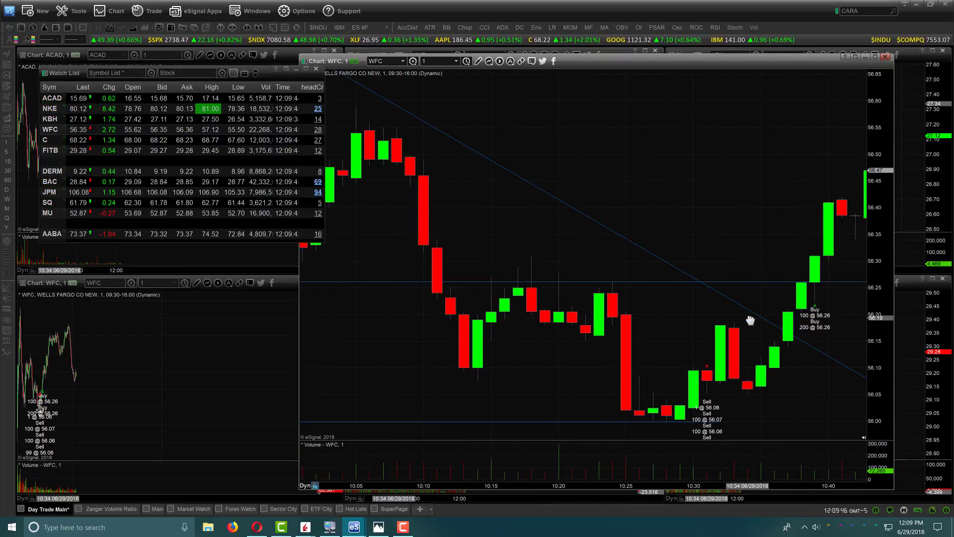
scroll(492, 309, up, 3)
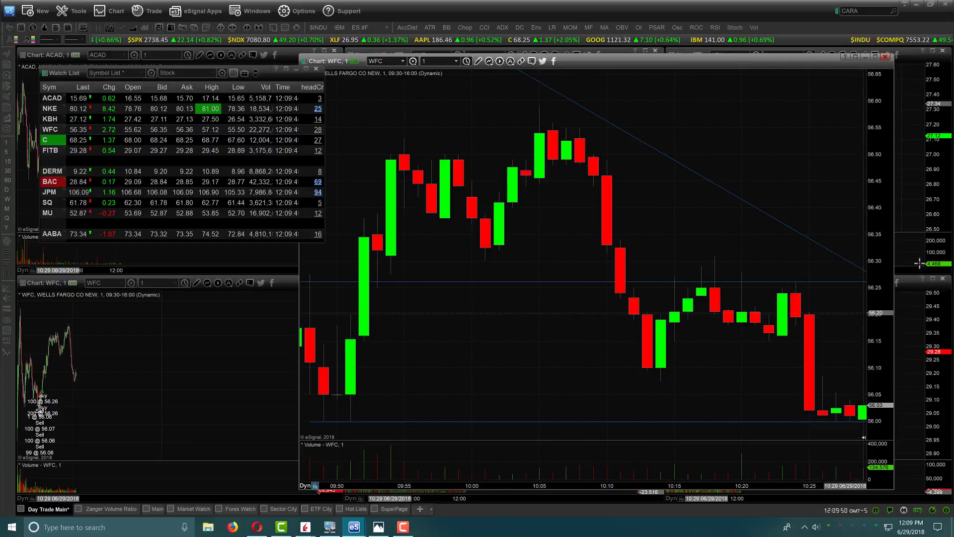
Compress the WFC chart's price and time scales to examine the trades against the descending trendline from the open.
drag(878, 184, 879, 228)
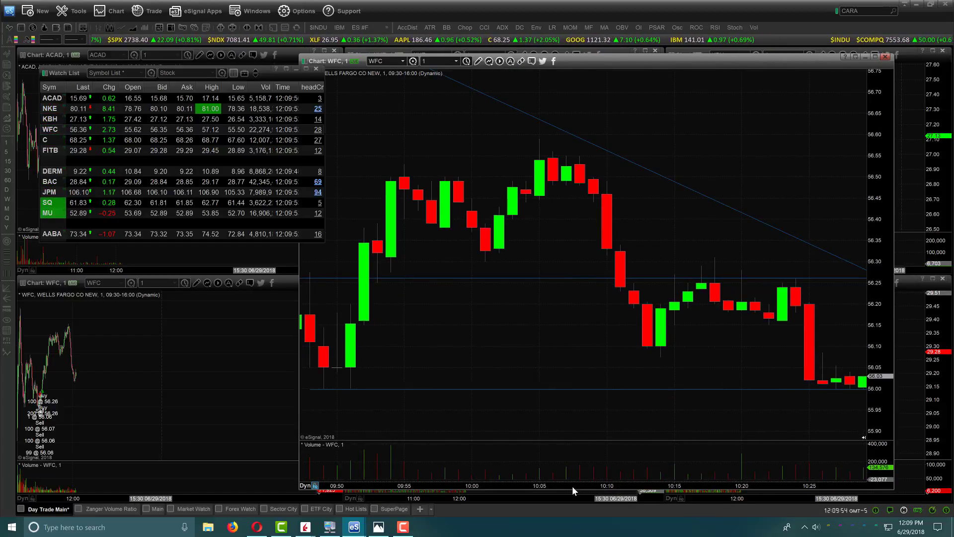
drag(572, 485, 748, 512)
drag(744, 405, 591, 385)
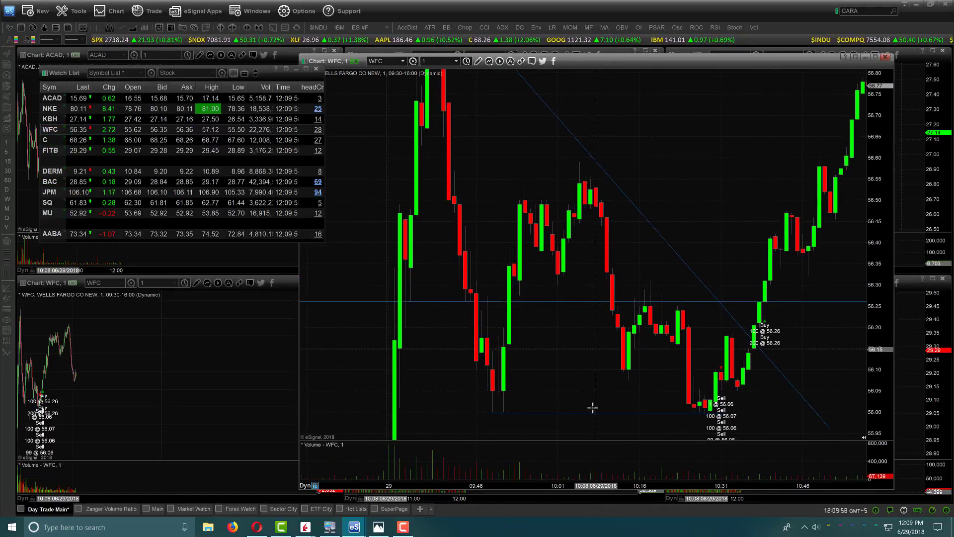
drag(547, 492, 639, 415)
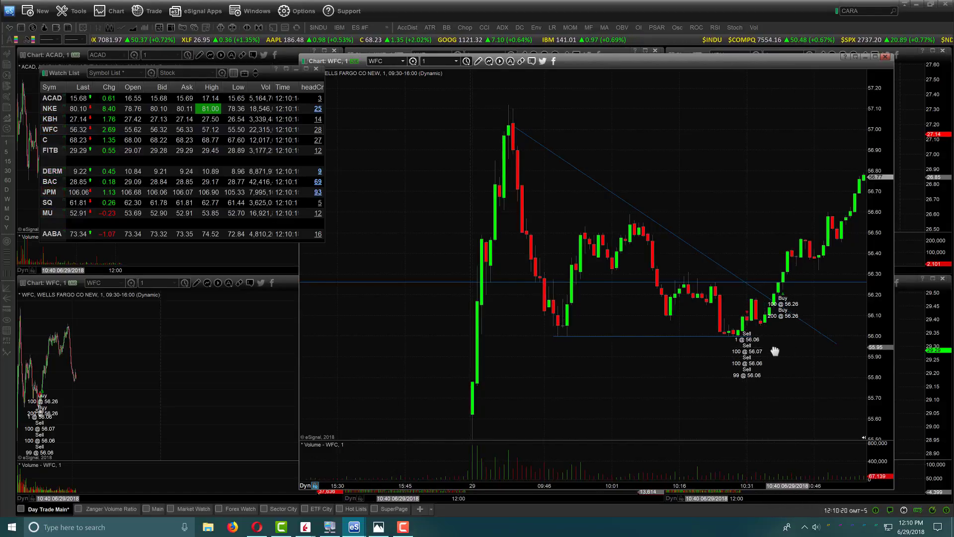
Test a steeper fit of the WFC descending trendline, and reset its lower end to about 55.84 near 10:55.
drag(775, 352, 709, 350)
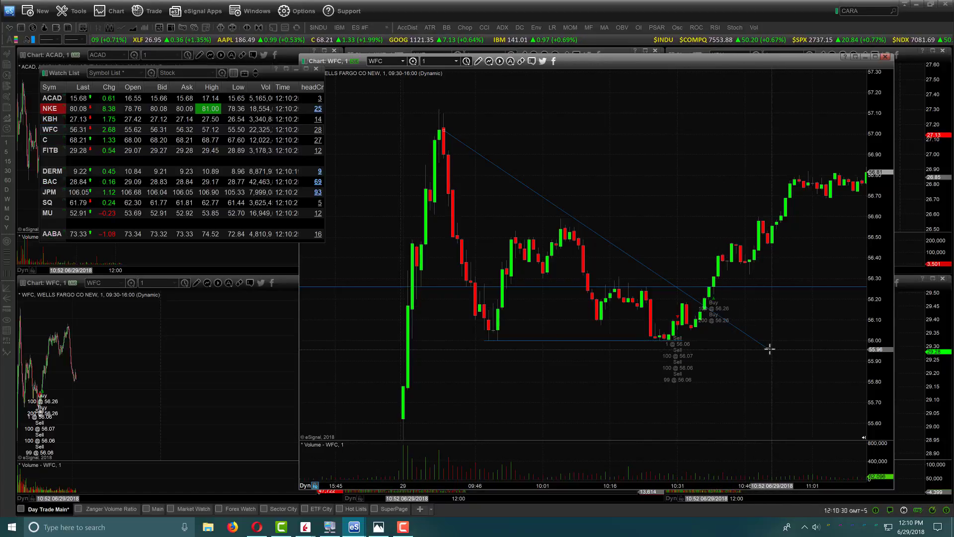
drag(768, 348, 727, 356)
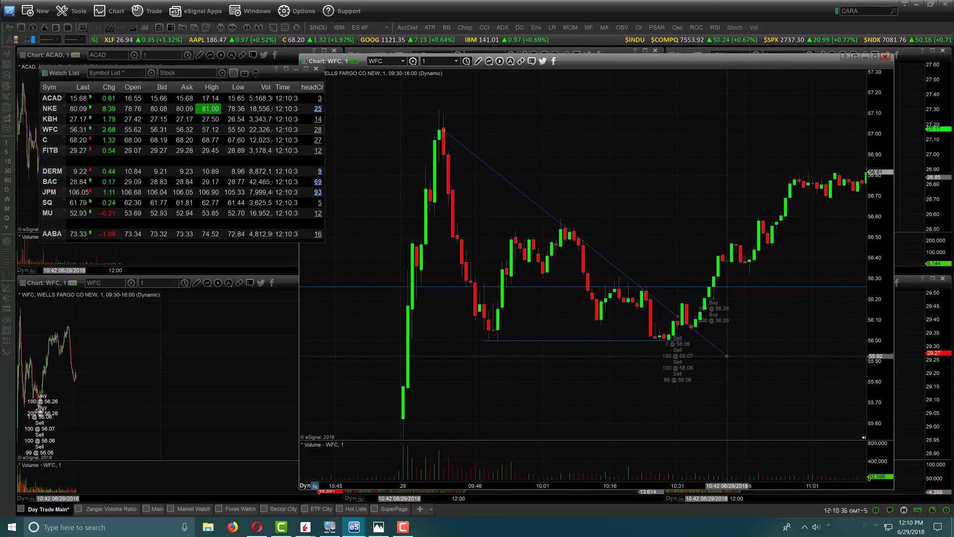
drag(726, 356, 784, 373)
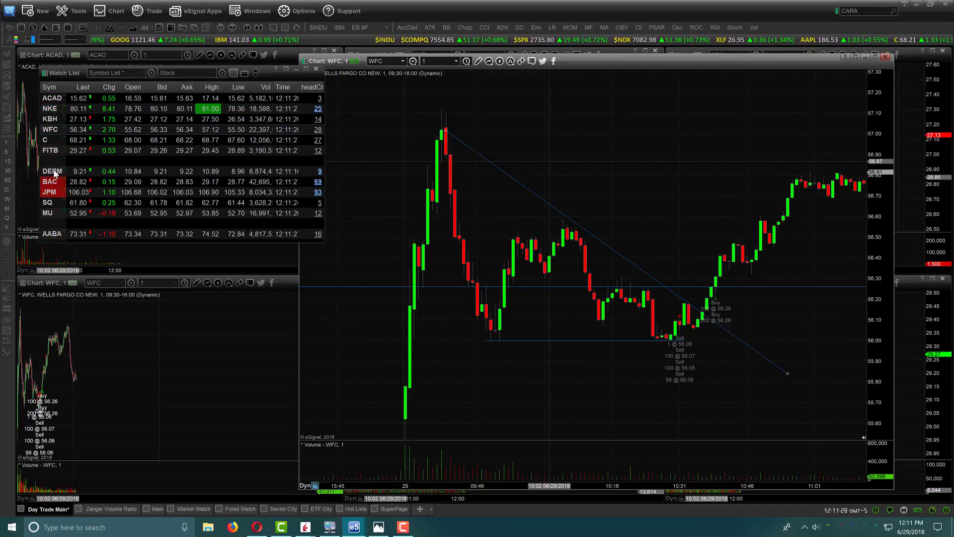
Load MU into the large chart and bring its trade markers from about 10:45 to 11:50 into view.
click(46, 213)
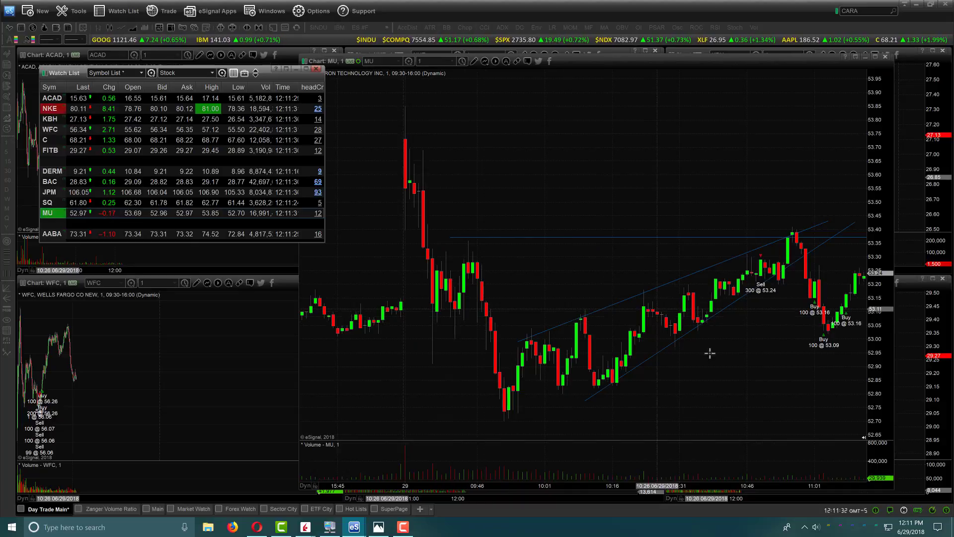
drag(710, 352, 512, 379)
mouse_move(628, 386)
mouse_down()
mouse_move(564, 386)
mouse_move(615, 391)
mouse_up()
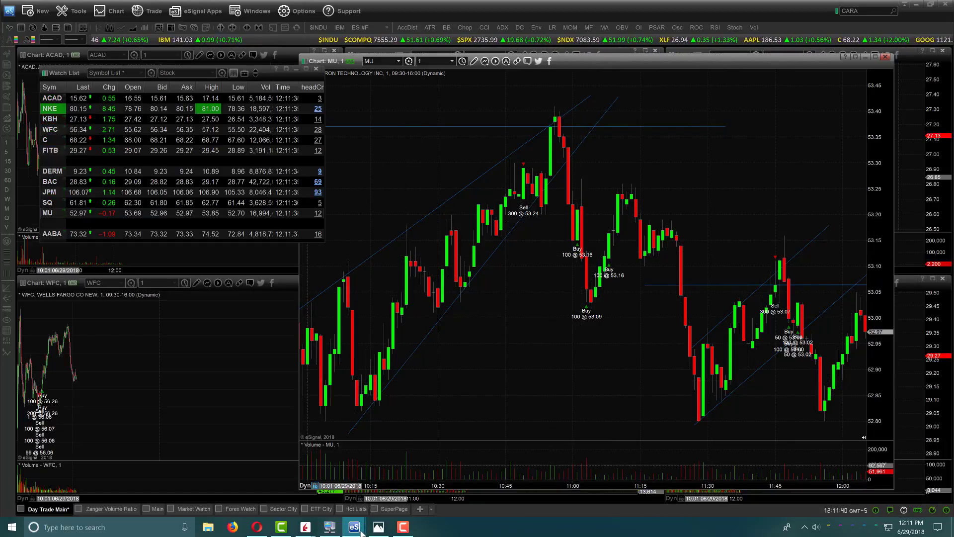
Check the day's trade summary screenshot in Photos, and examine the MU rising wedge around the 300-share sale at 53.24.
click(378, 527)
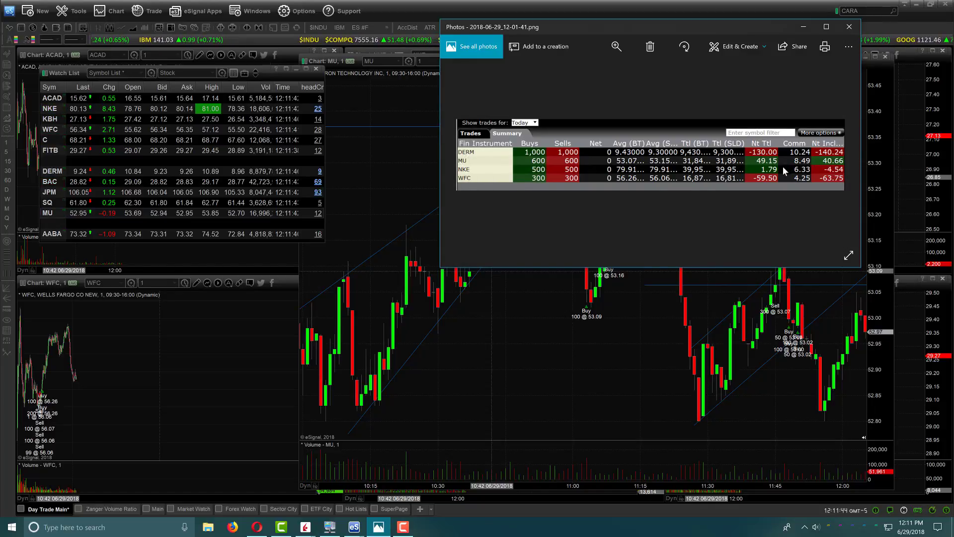
click(804, 27)
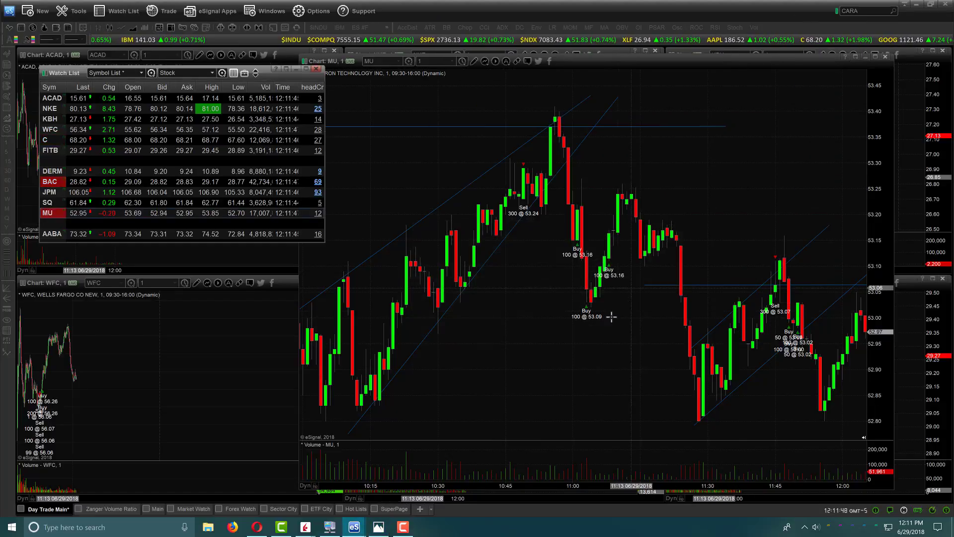
drag(507, 388, 625, 387)
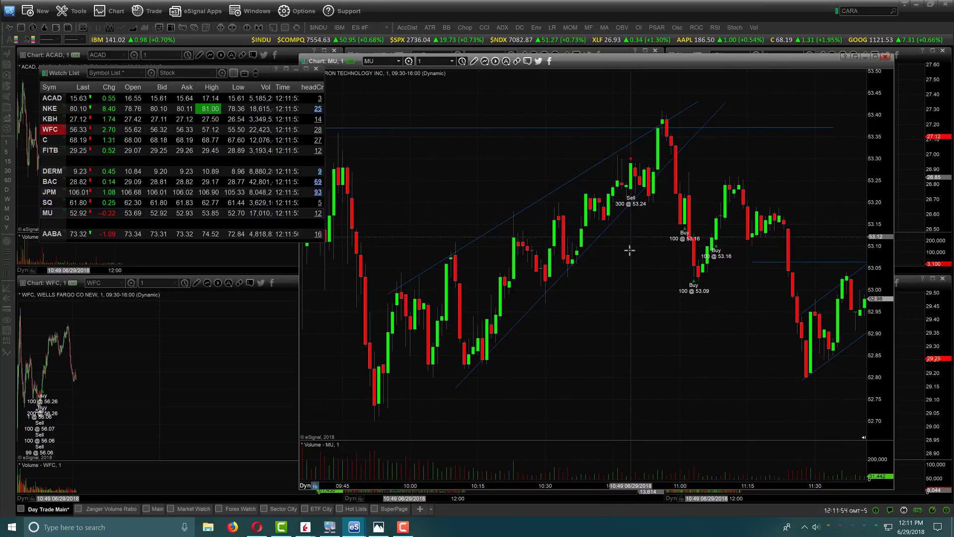
drag(635, 252, 583, 262)
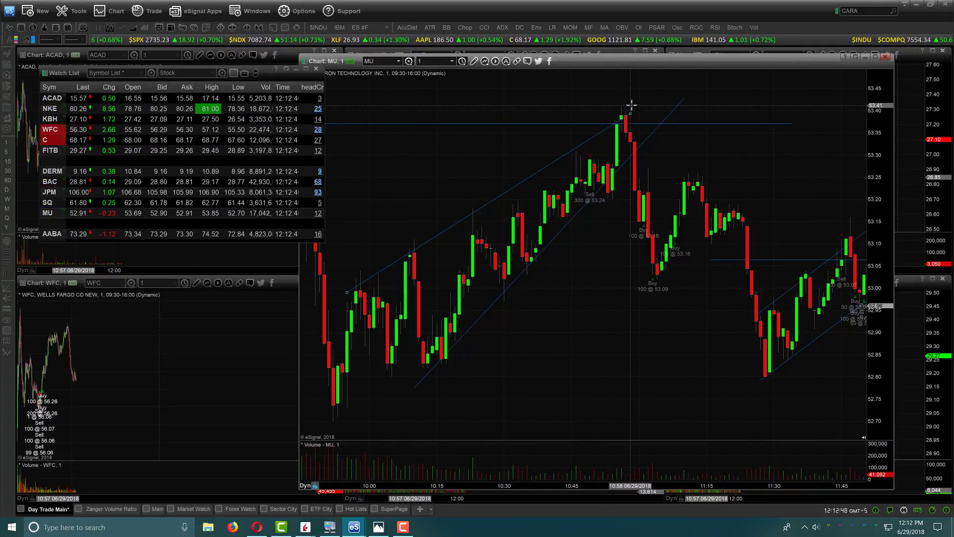
Cut the two horizontal trend lines from the MU chart, one near the 10:57 high and one near 53.06.
right_click(545, 125)
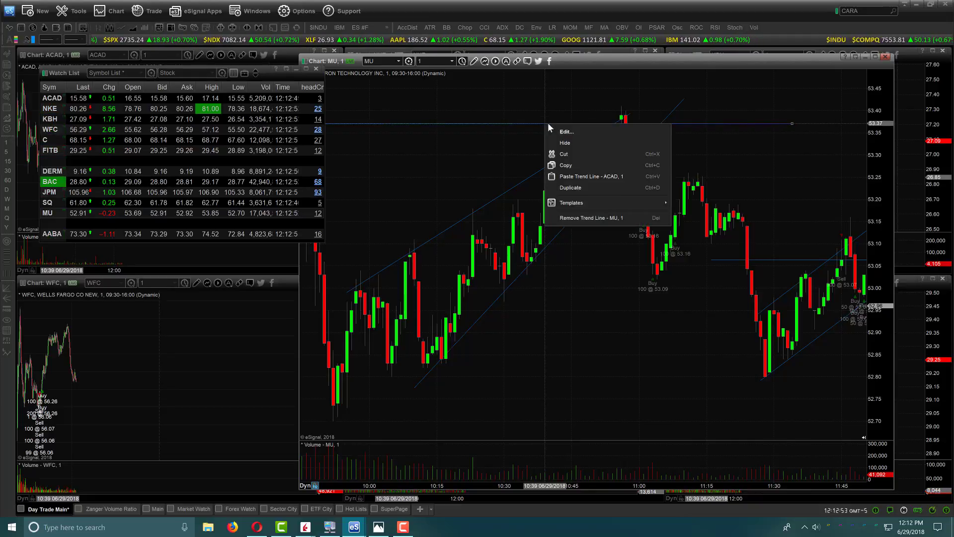
click(568, 154)
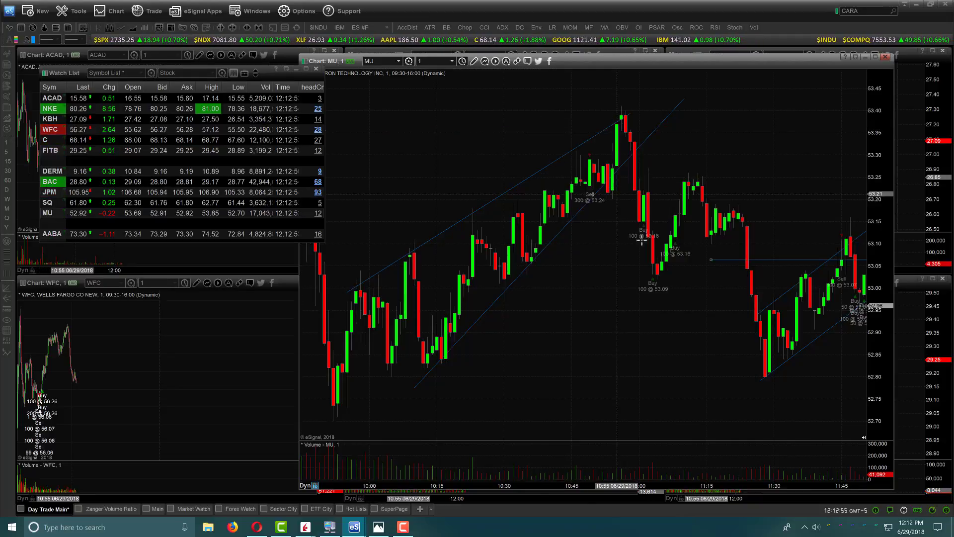
right_click(724, 260)
click(748, 288)
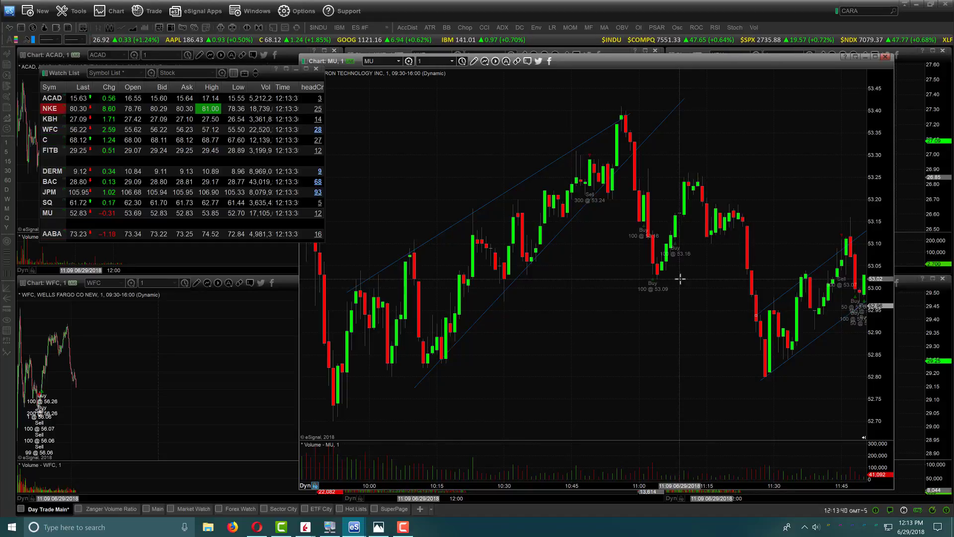
Examine the second MU short and its exits against the rising channel from about 11:30 to 11:50.
drag(687, 411, 586, 242)
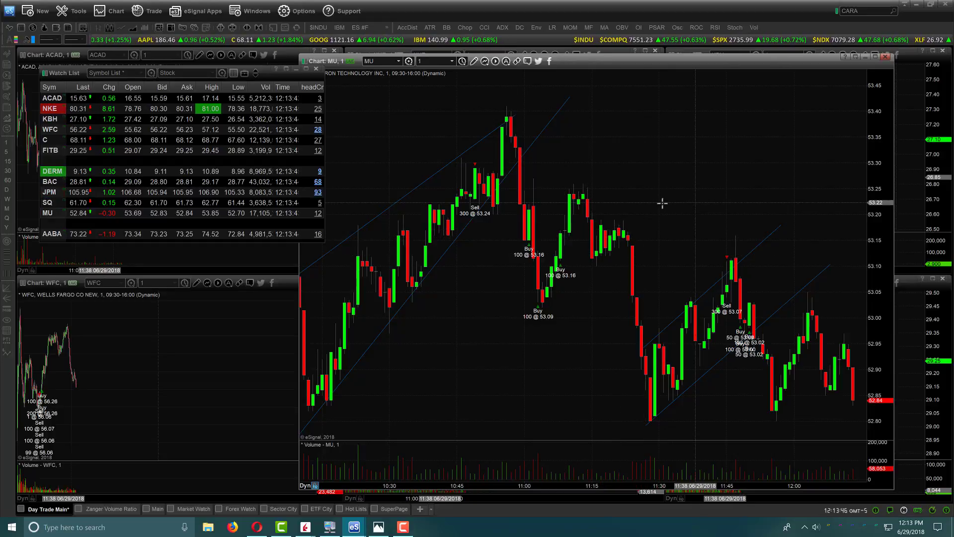
drag(662, 202, 468, 242)
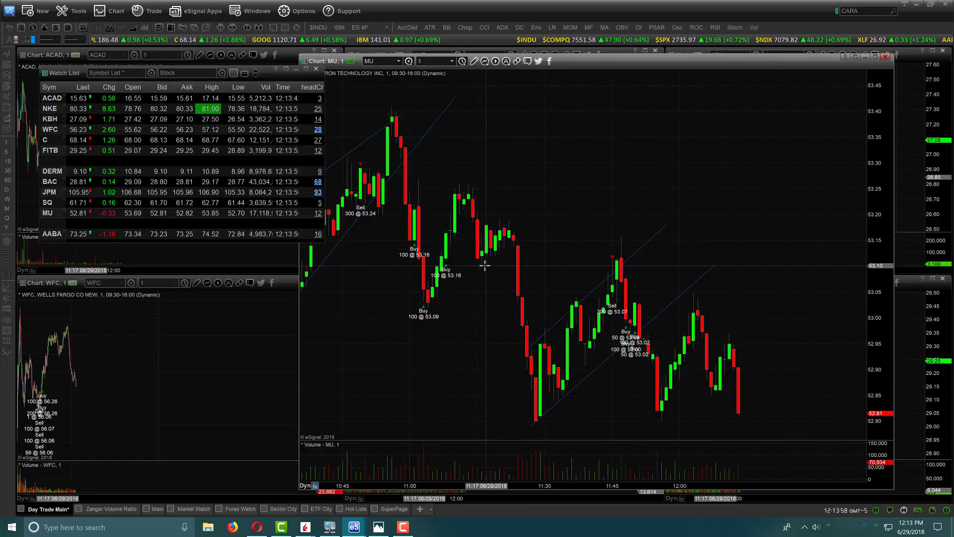
drag(575, 236, 463, 248)
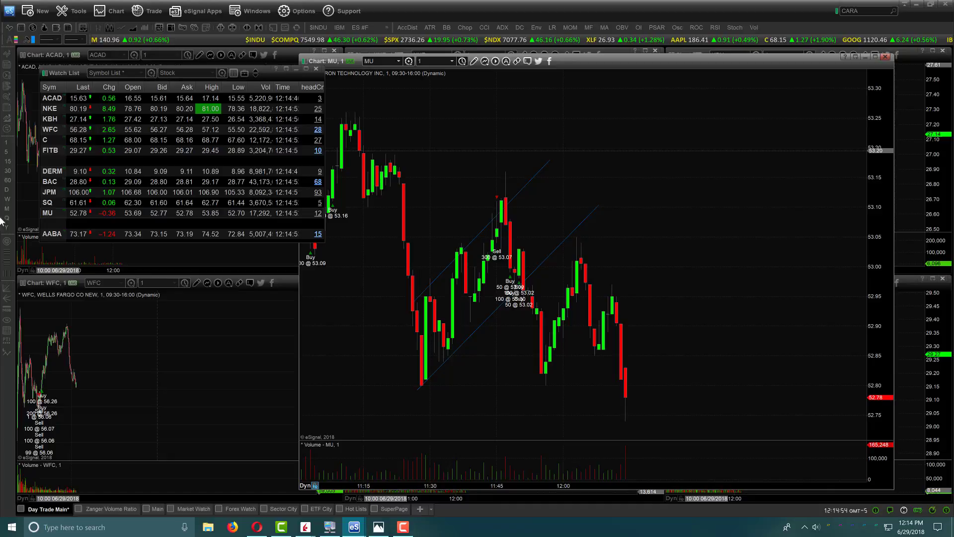
Load DERM into the large chart, move the watch list clear of it, and bring the morning candles into view.
click(52, 172)
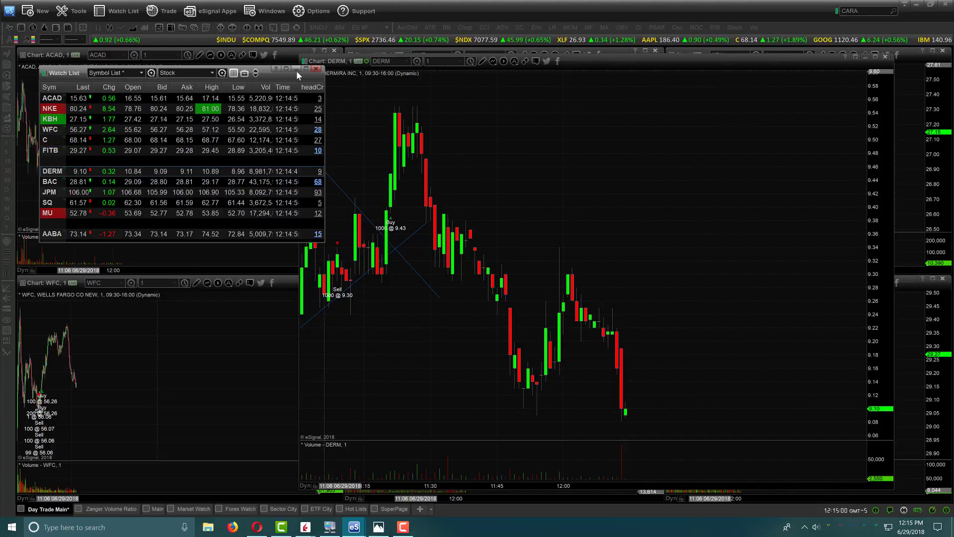
drag(296, 70, 224, 68)
drag(578, 222, 792, 228)
drag(590, 360, 760, 357)
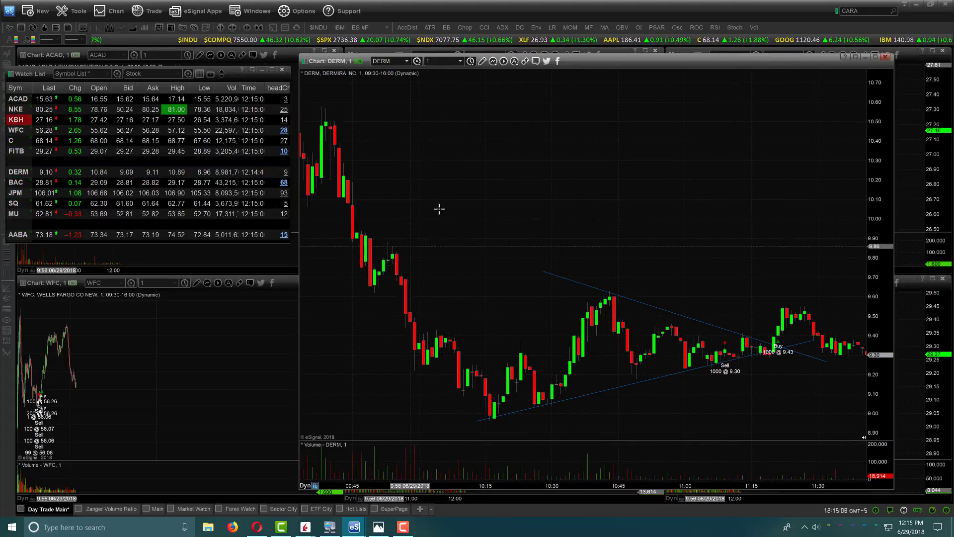
Examine the DERM decline from the open and the triangle around the 1000-share sell and buy markers.
scroll(577, 236, up, 5)
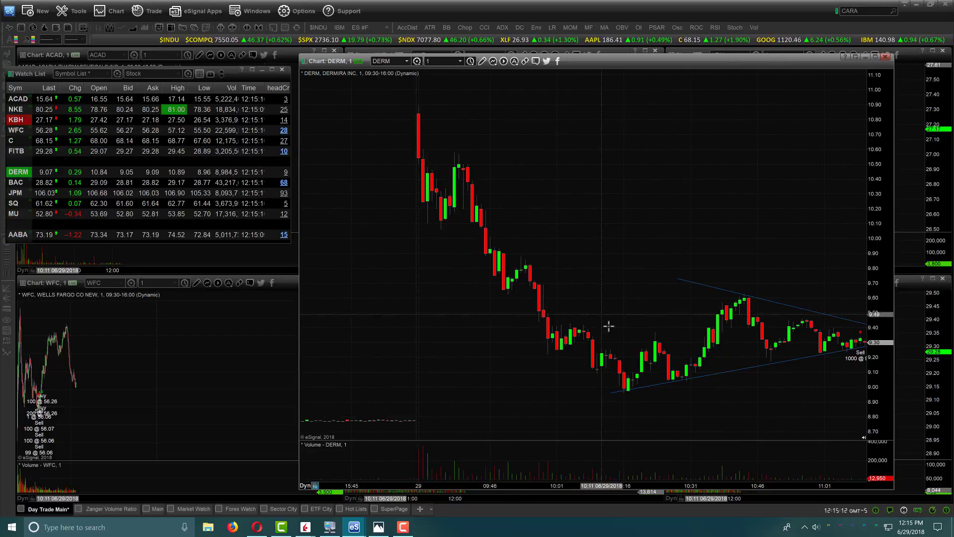
scroll(571, 211, down, 5)
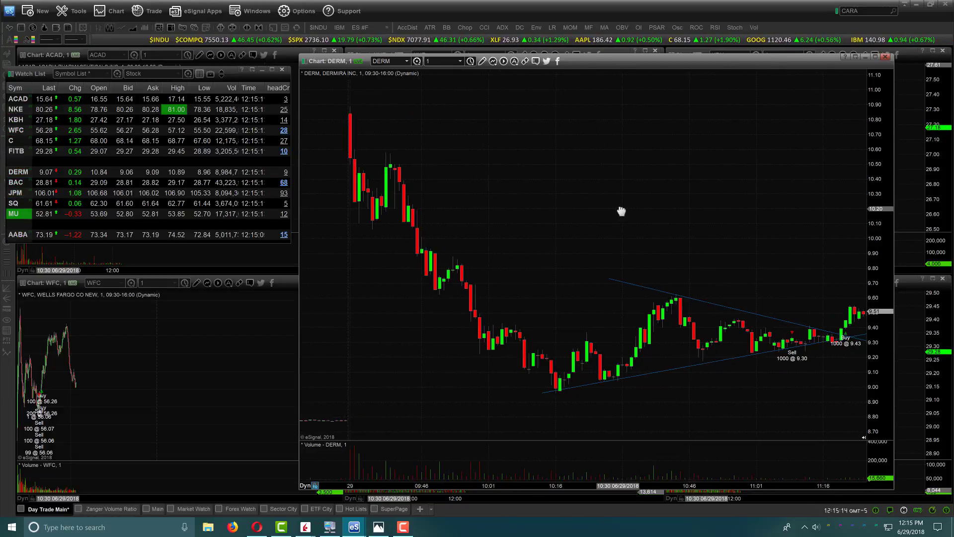
drag(558, 209, 582, 207)
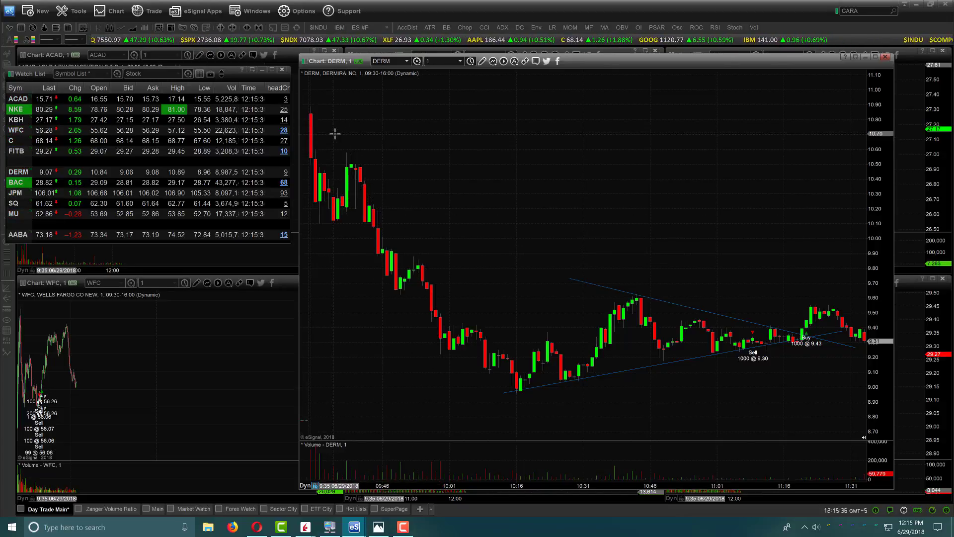
drag(601, 206, 482, 205)
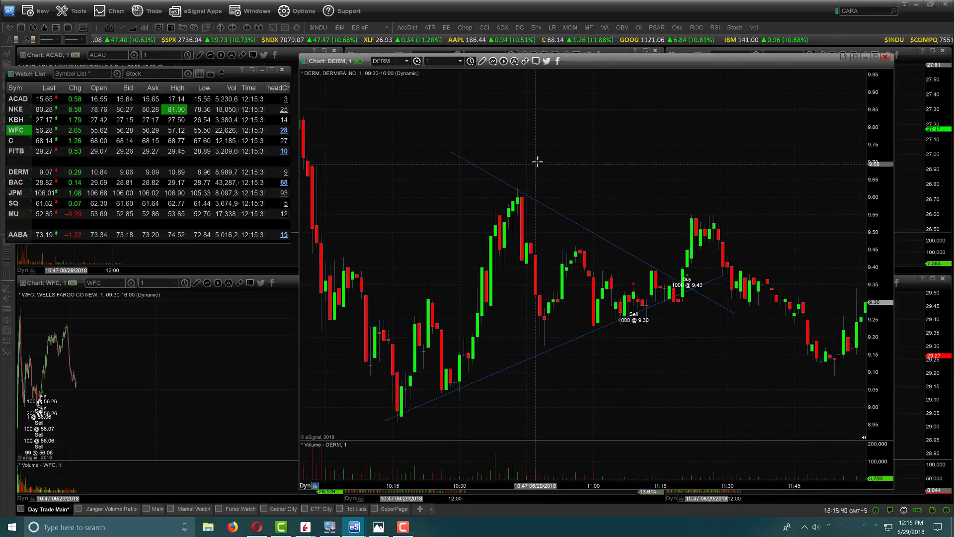
mouse_move(526, 165)
mouse_down()
mouse_move(494, 66)
mouse_move(550, 159)
mouse_move(532, 164)
mouse_up()
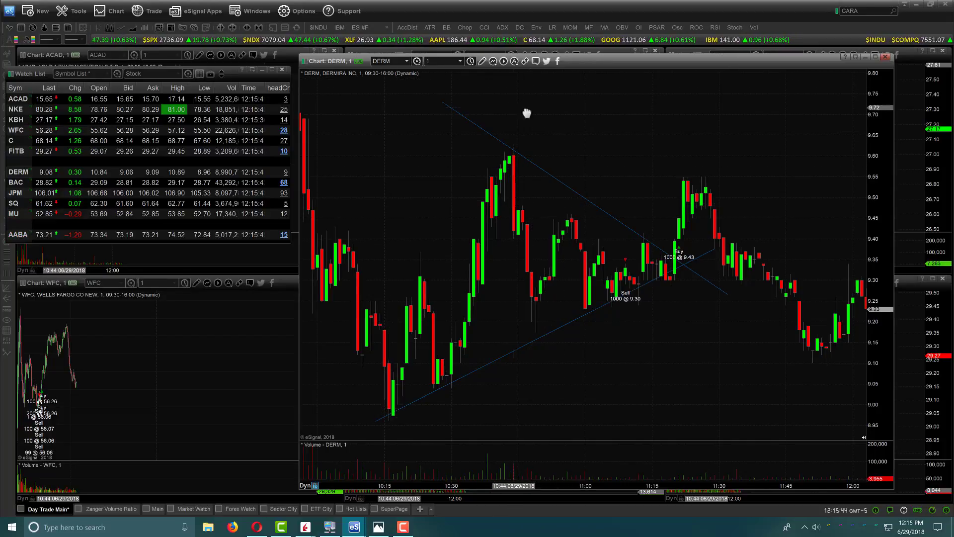
drag(524, 113, 638, 142)
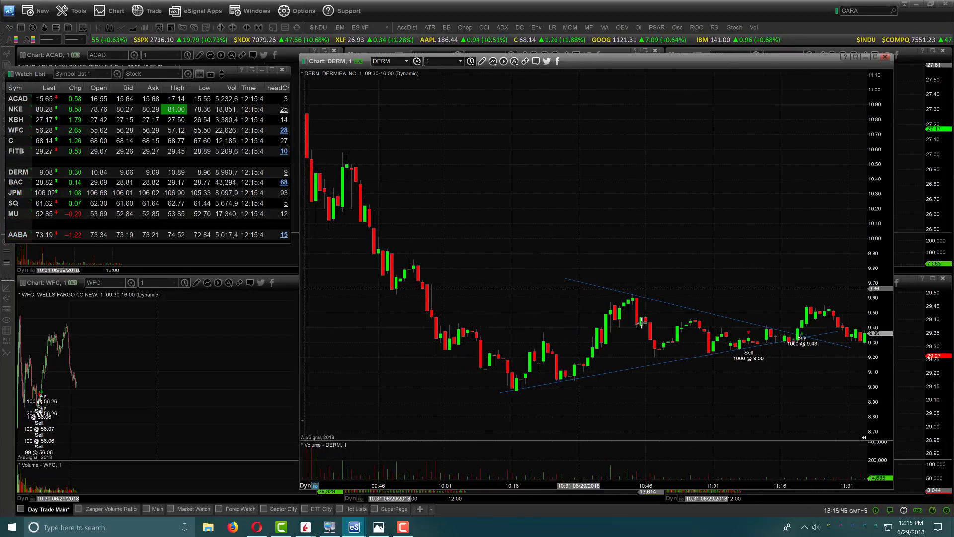
Steepen the DERM triangle's descending trendline, placing its lower end at about 9.25 near 11:21 and its upper end at about 9.73.
scroll(665, 233, down, 5)
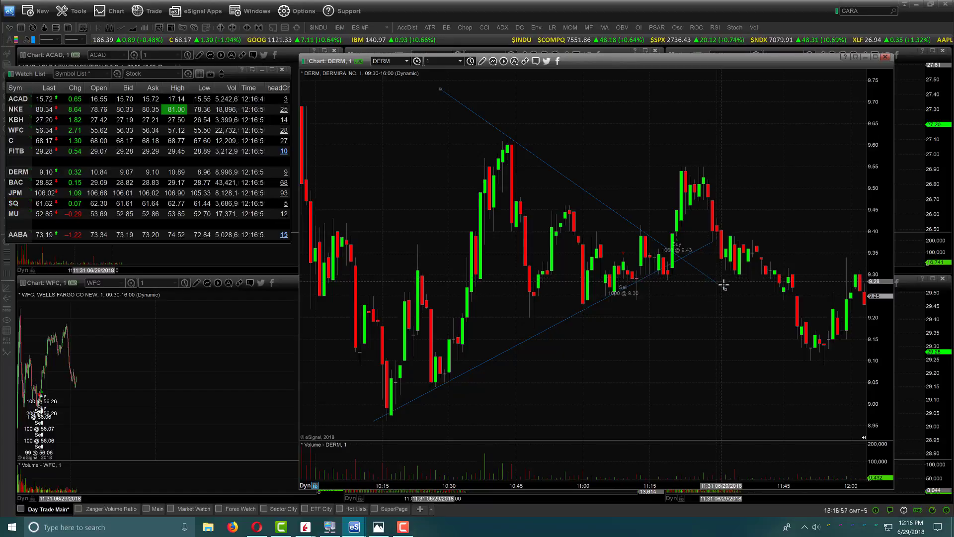
drag(725, 288, 676, 297)
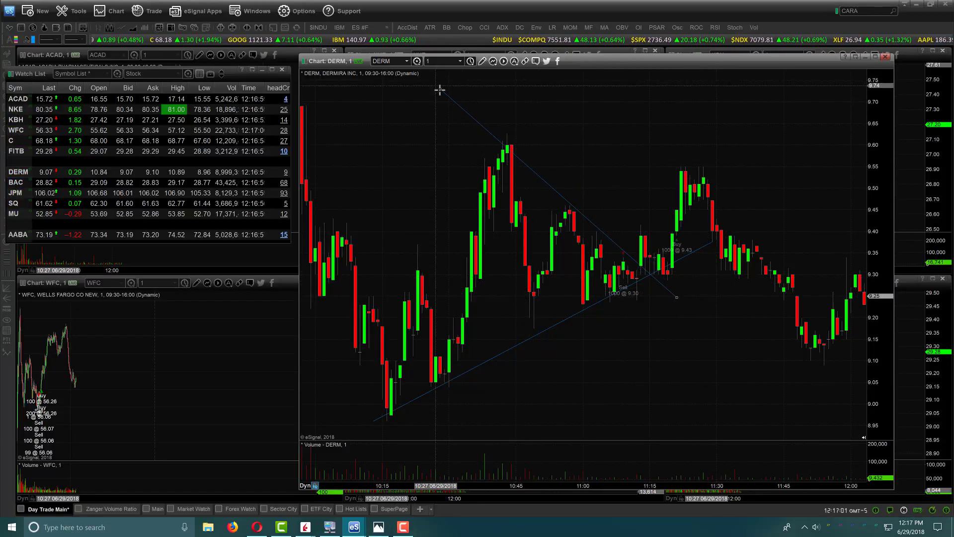
drag(440, 90, 449, 88)
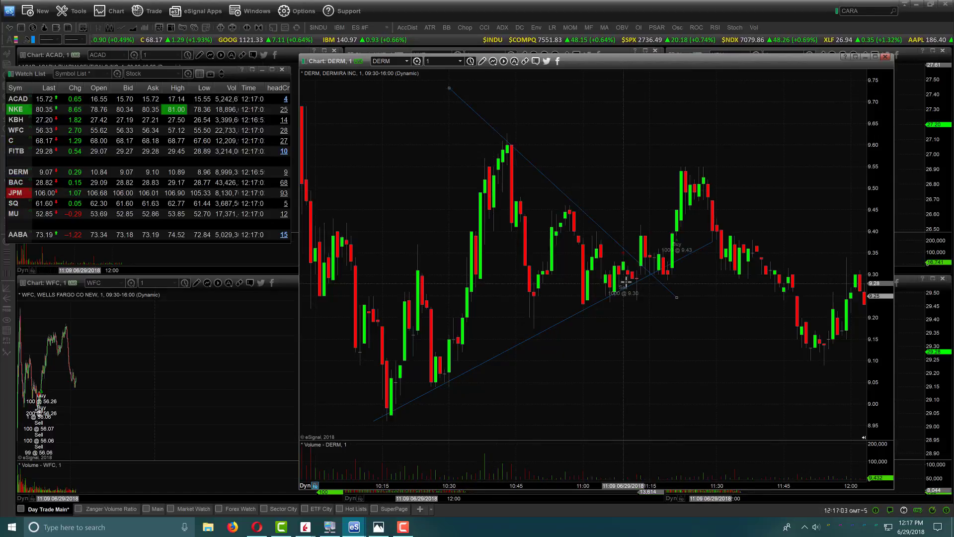